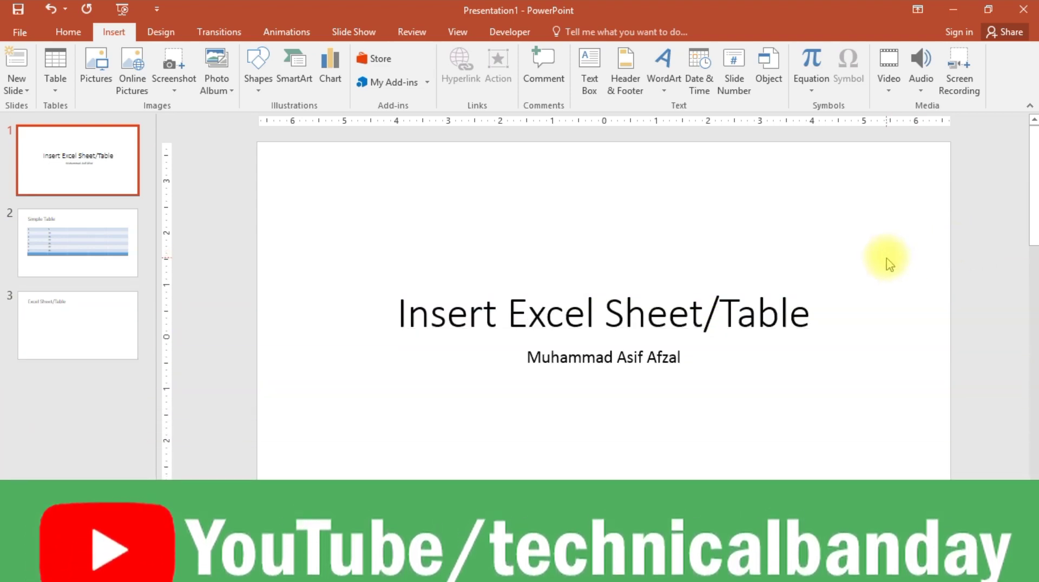
Open slide 2, titled 'Simple Table', from the slide thumbnails
{"action": "left_click", "coordinate": [90, 250]}
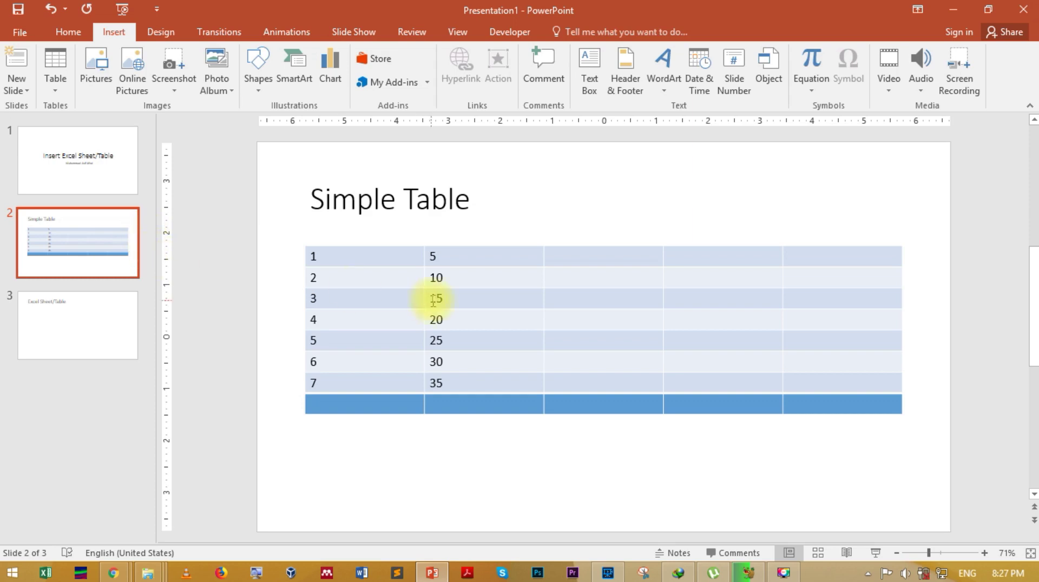
Enter 1, 2, 3 and 4 down the first four rows of the table's third column
{"action": "left_click", "coordinate": [601, 259]}
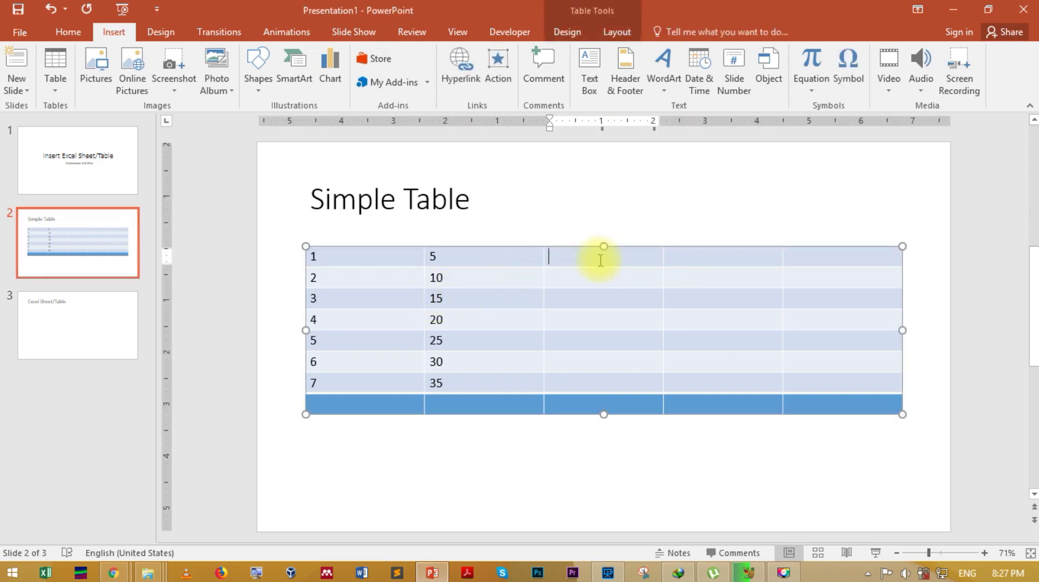
{"action": "type", "text": "1"}
{"action": "key", "text": "Down"}
{"action": "type", "text": "2"}
{"action": "key", "text": "Down"}
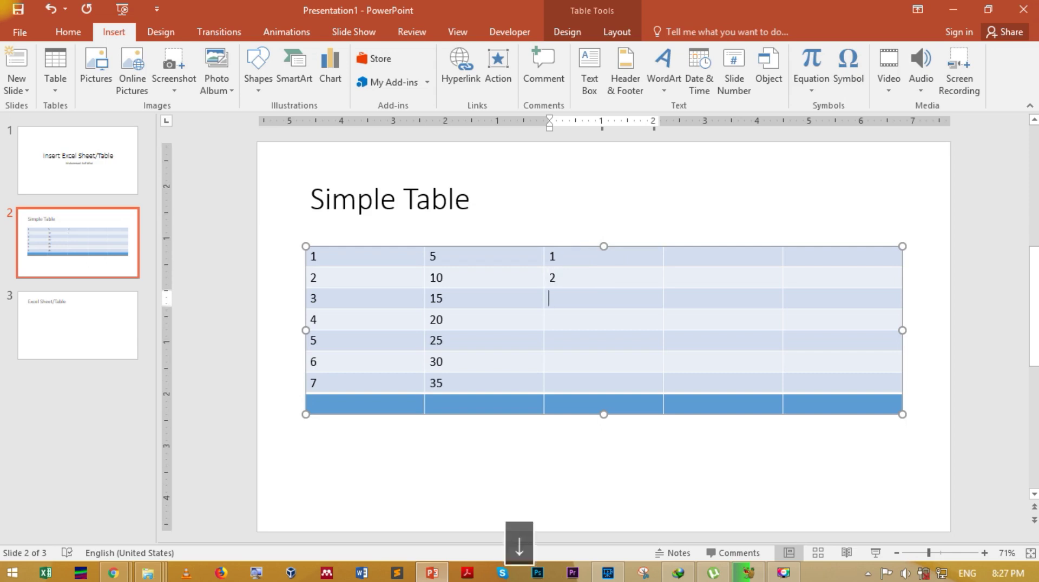
{"action": "type", "text": "3"}
{"action": "key", "text": "Down"}
{"action": "type", "text": "4"}
{"action": "key", "text": "Down"}
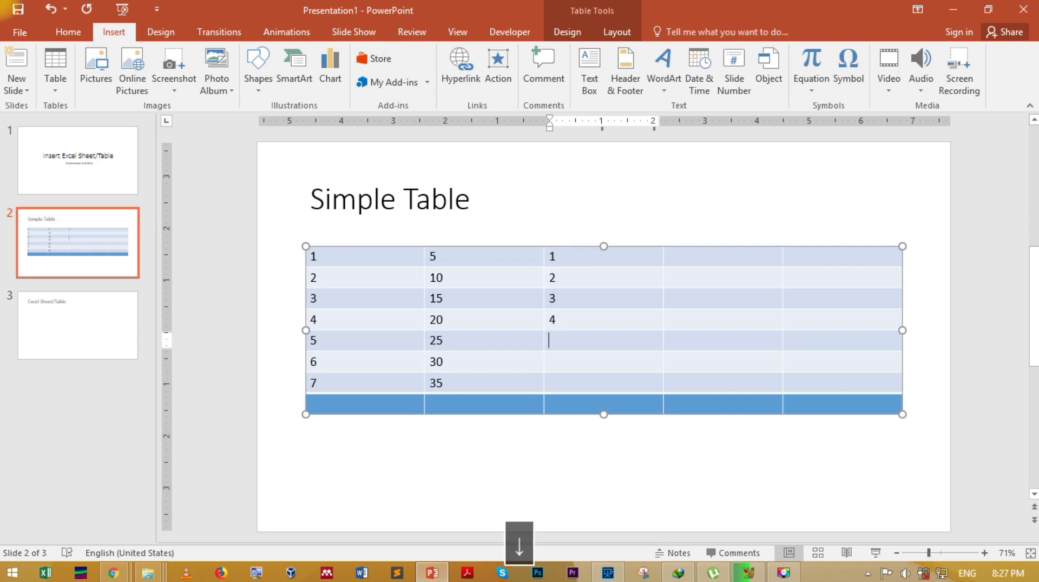
Enter 5, 10, 15 and 20 down the first four rows of the fourth column
{"action": "left_click", "coordinate": [688, 257]}
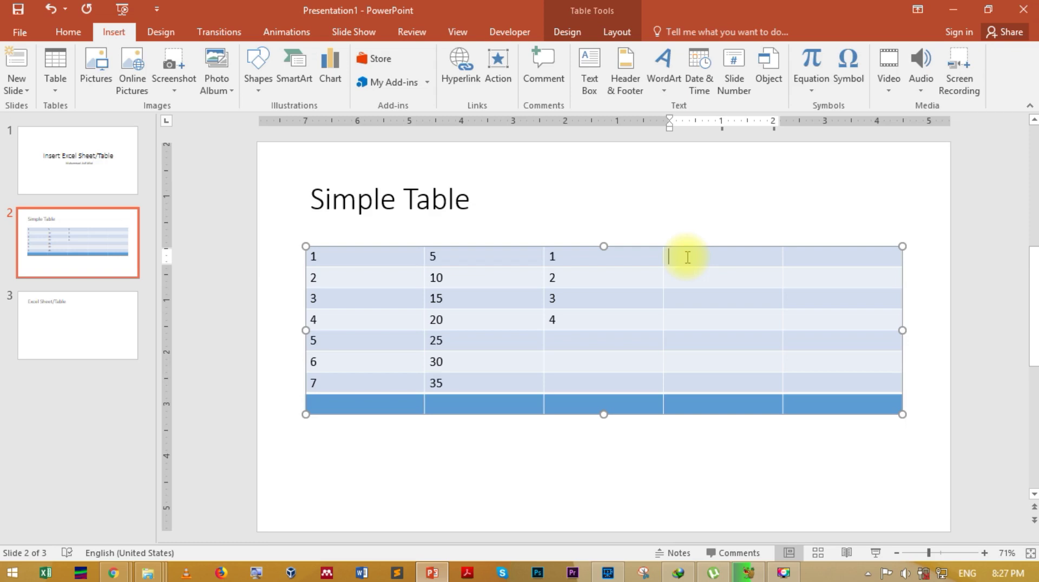
{"action": "type", "text": "5"}
{"action": "key", "text": "Down"}
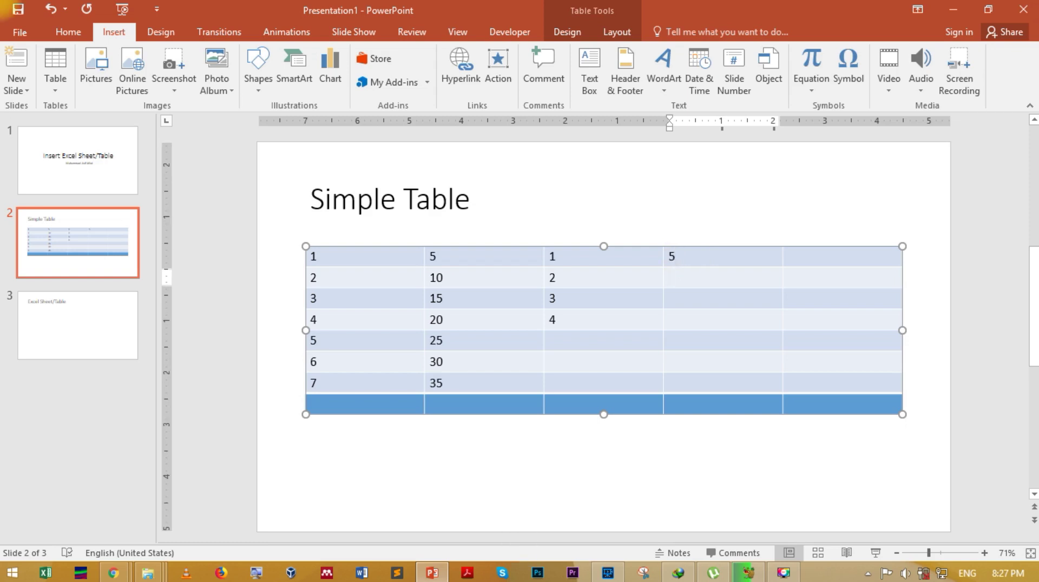
{"action": "type", "text": "10"}
{"action": "key", "text": "Down"}
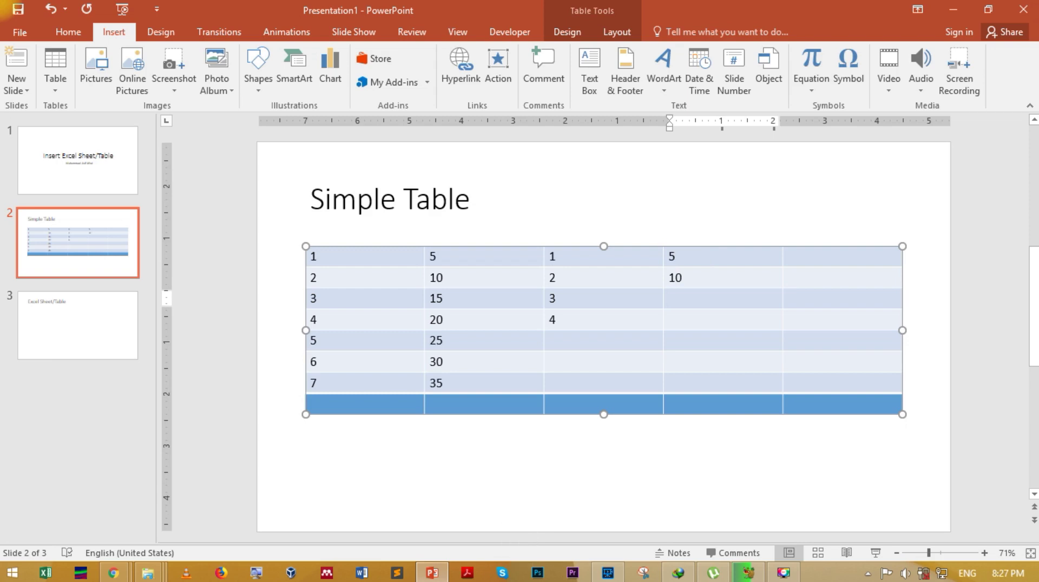
{"action": "type", "text": "15"}
{"action": "key", "text": "Down"}
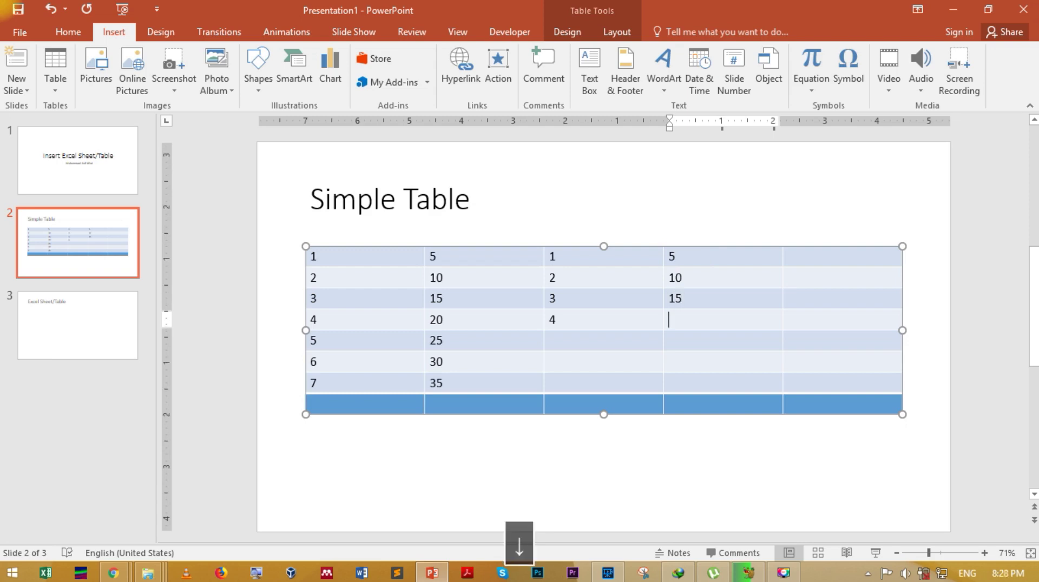
{"action": "type", "text": "20"}
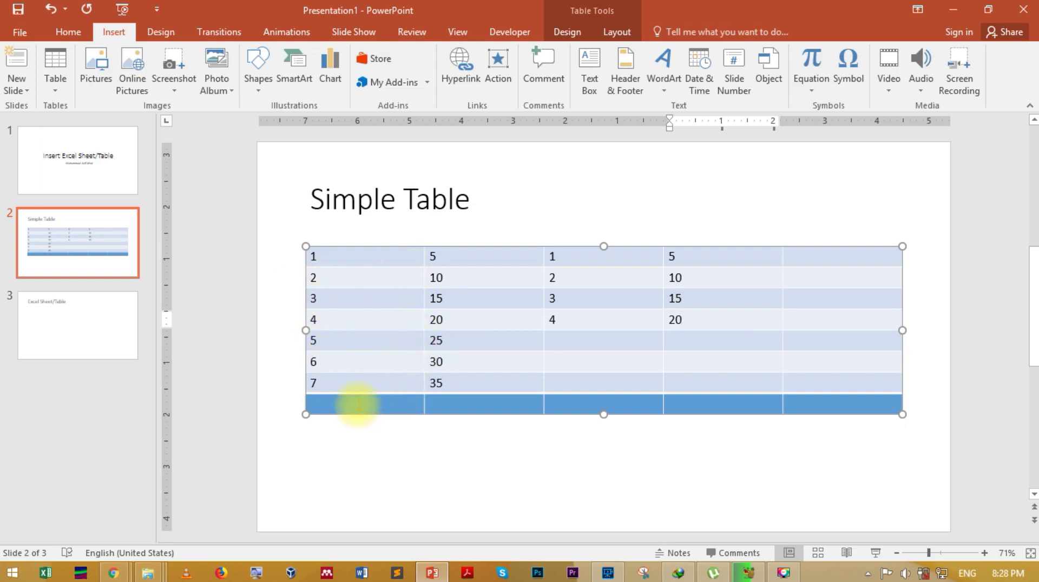
{"action": "left_click", "coordinate": [357, 404]}
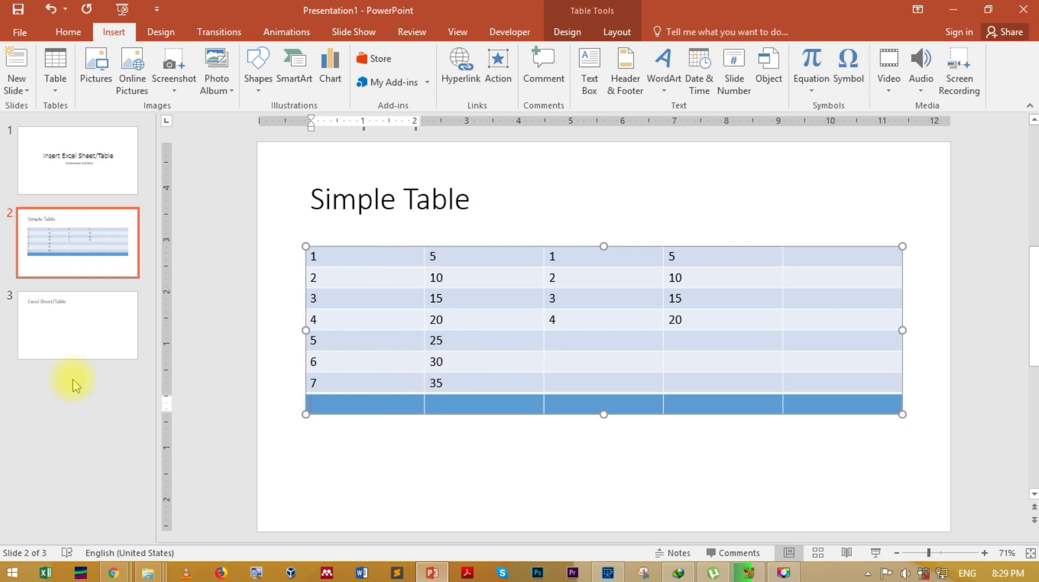
On slide 3, embed a new Excel spreadsheet and enlarge it to about ten columns by thirteen rows
{"action": "left_click", "coordinate": [99, 340]}
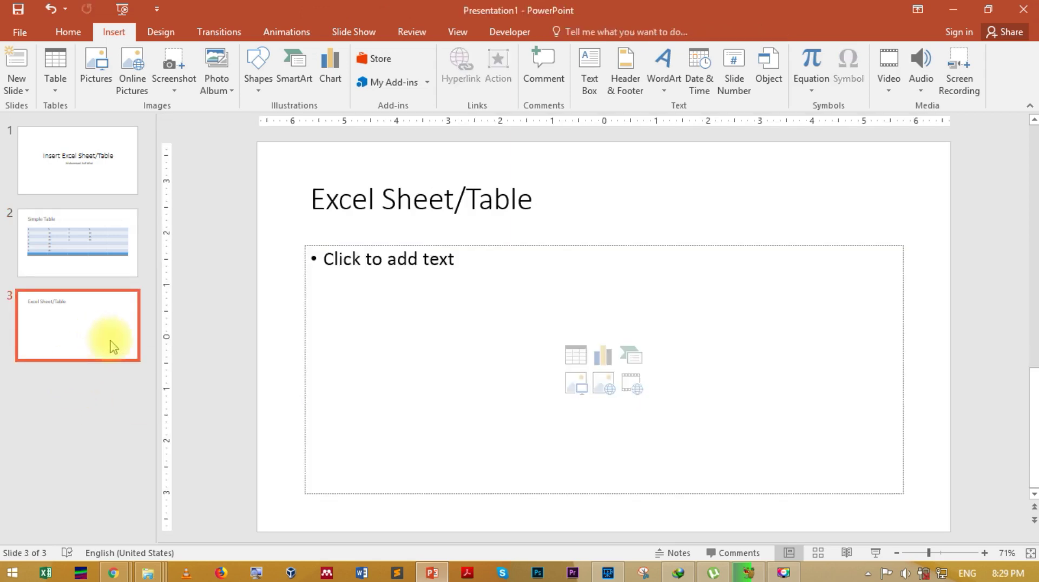
{"action": "left_click", "coordinate": [55, 82]}
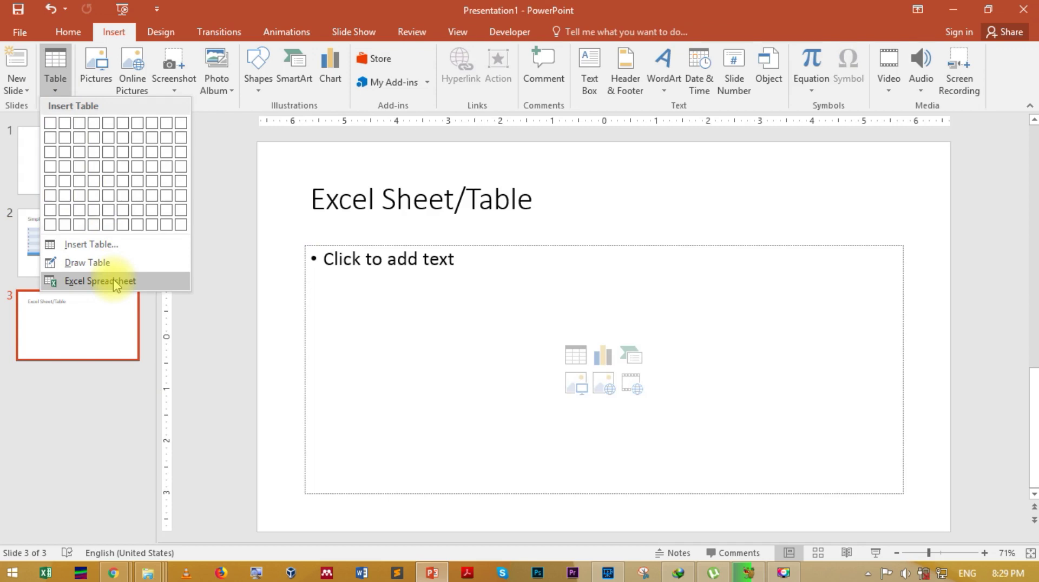
{"action": "left_click", "coordinate": [113, 281]}
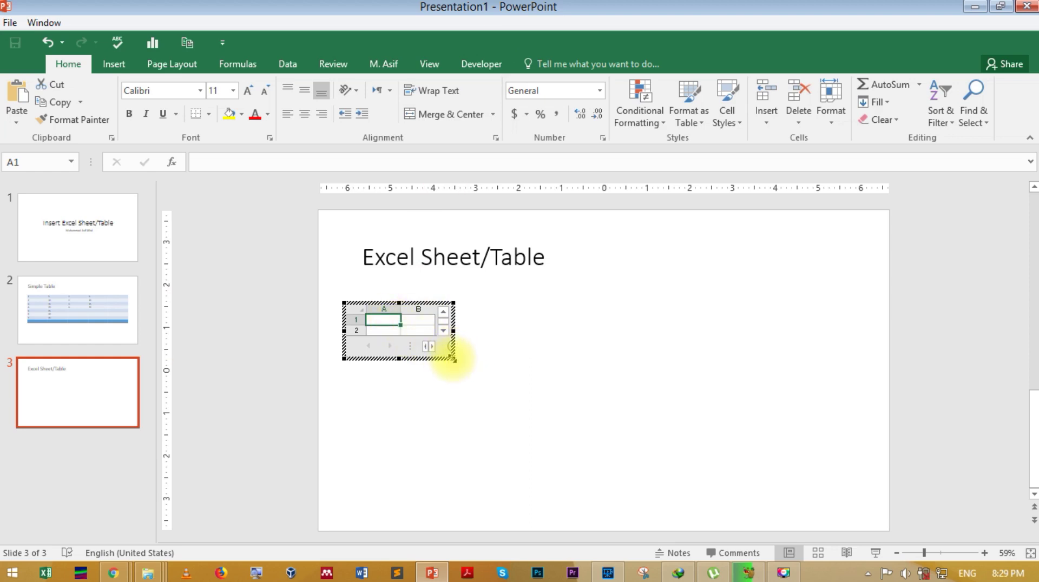
{"action": "left_click_drag", "start_coordinate": [454, 358], "coordinate": [747, 477]}
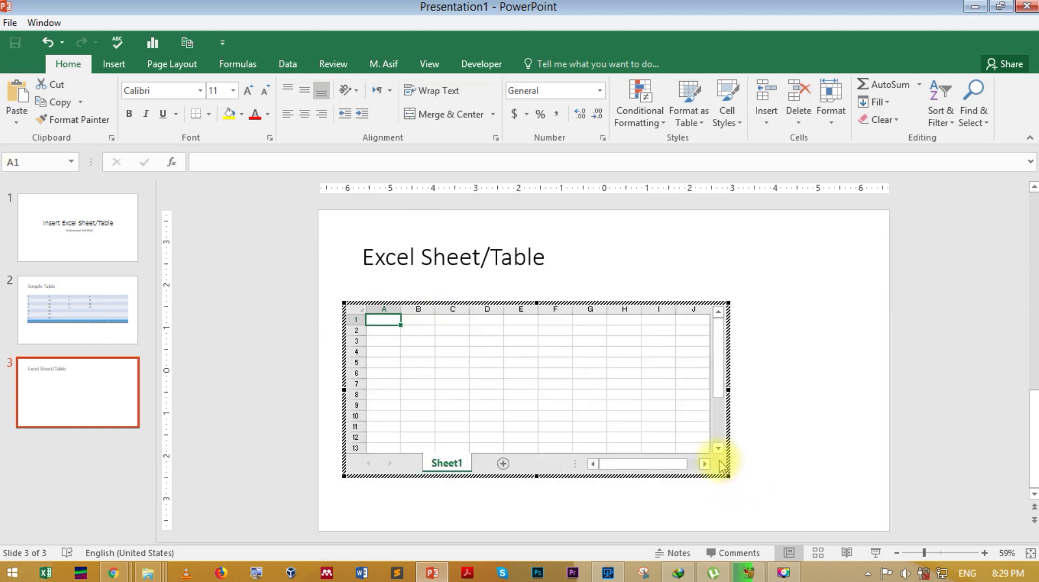
{"action": "left_click", "coordinate": [186, 313]}
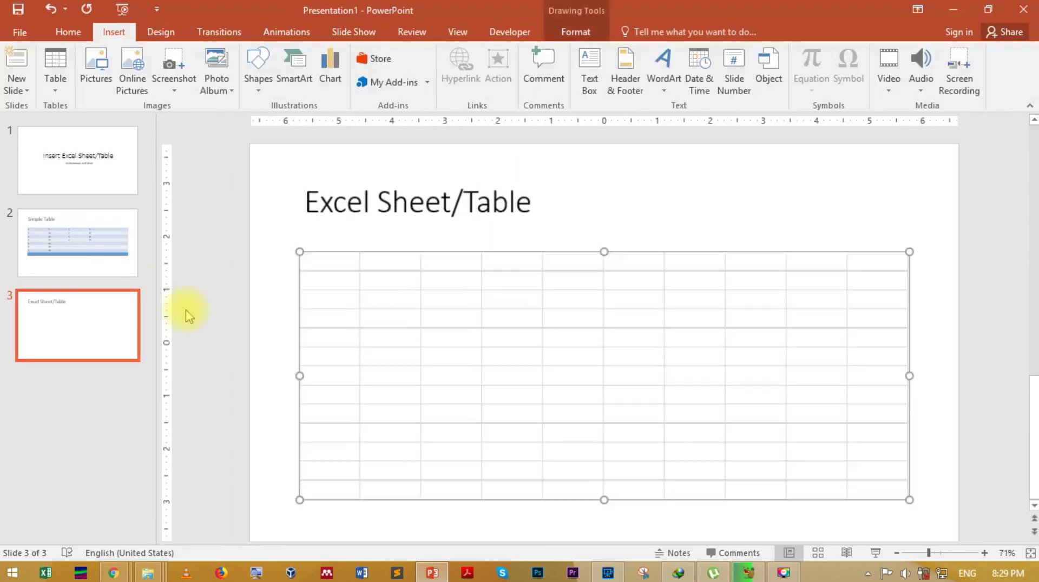
{"action": "left_click", "coordinate": [116, 248]}
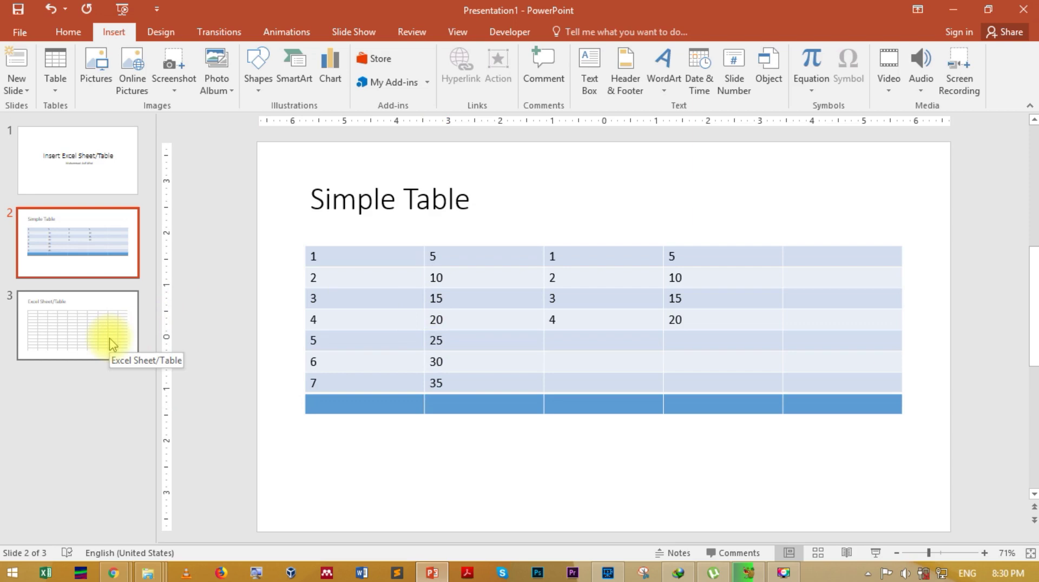
{"action": "left_click", "coordinate": [113, 344]}
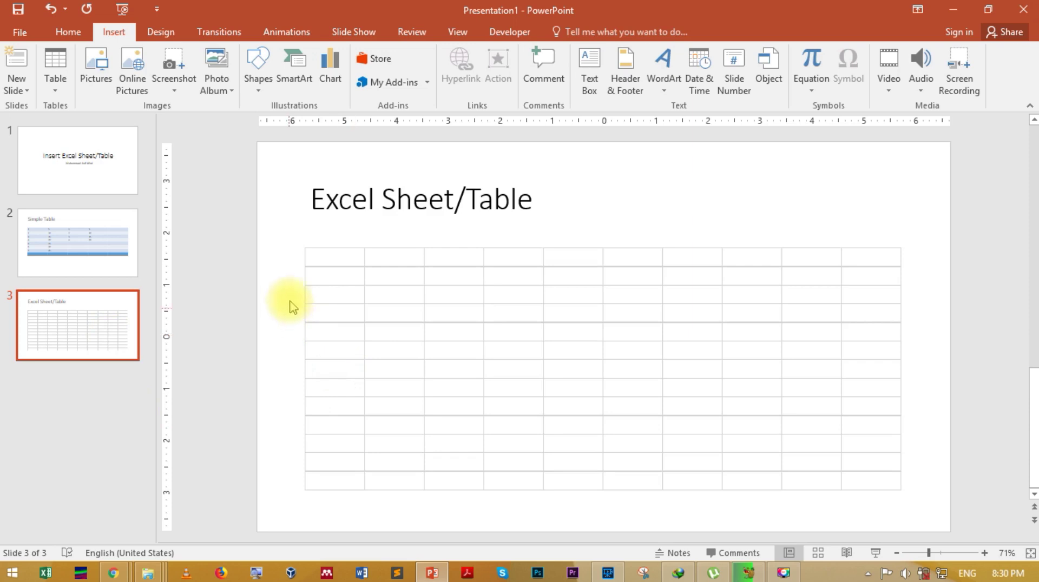
{"action": "left_click", "coordinate": [353, 299]}
{"action": "double_click", "coordinate": [353, 297]}
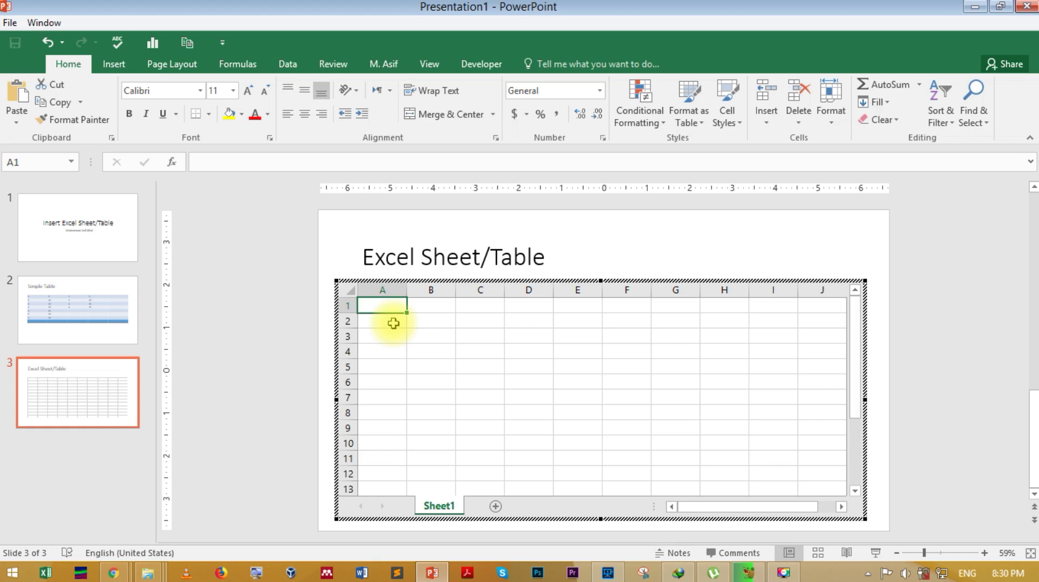
Type 1 and 2 in A1:A2 and extend the series down to 10 in A10
{"action": "type", "text": "1"}
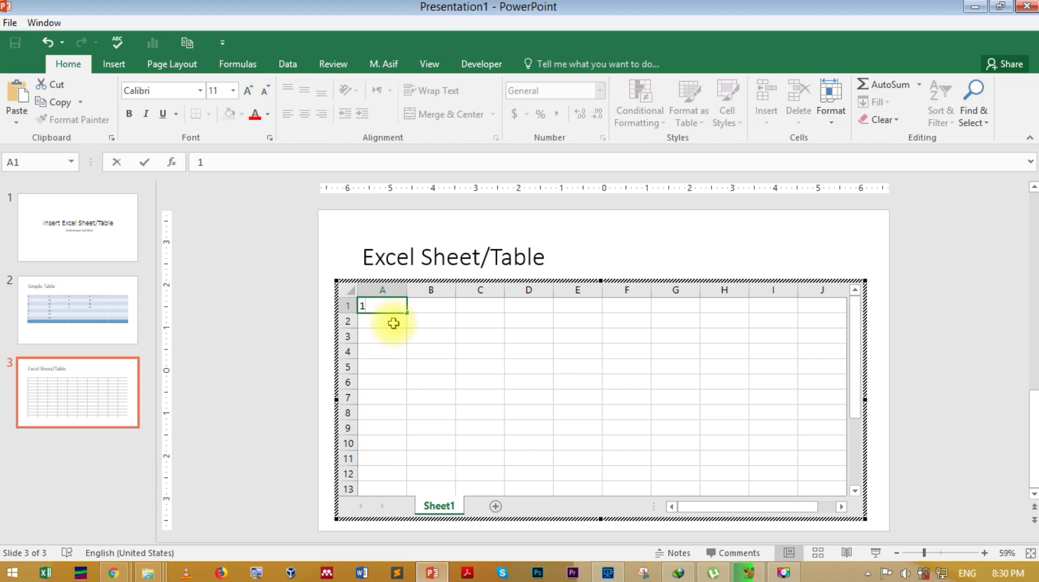
{"action": "key", "text": "Return"}
{"action": "type", "text": "2"}
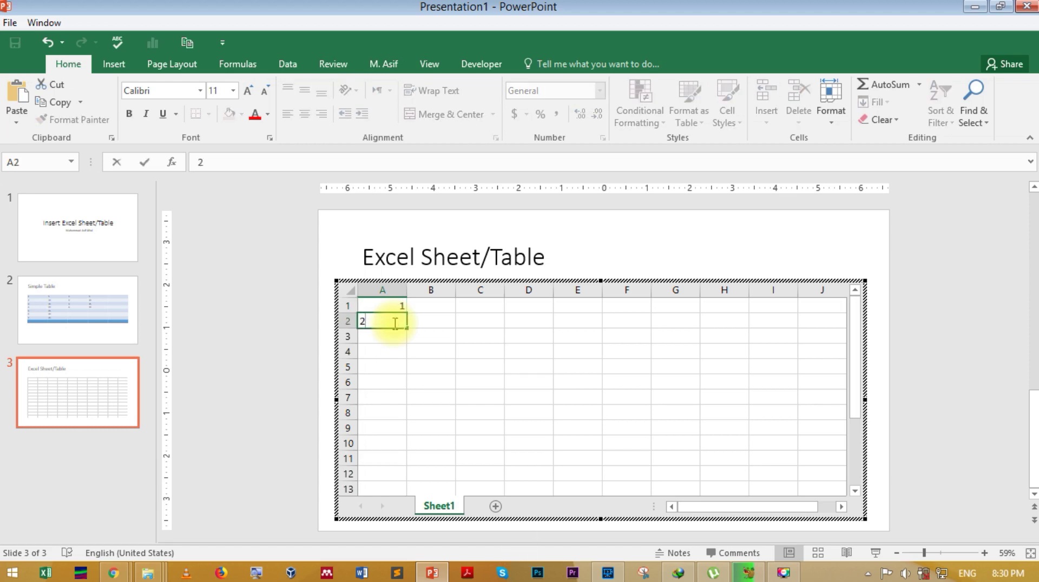
{"action": "left_click_drag", "start_coordinate": [397, 303], "coordinate": [393, 317]}
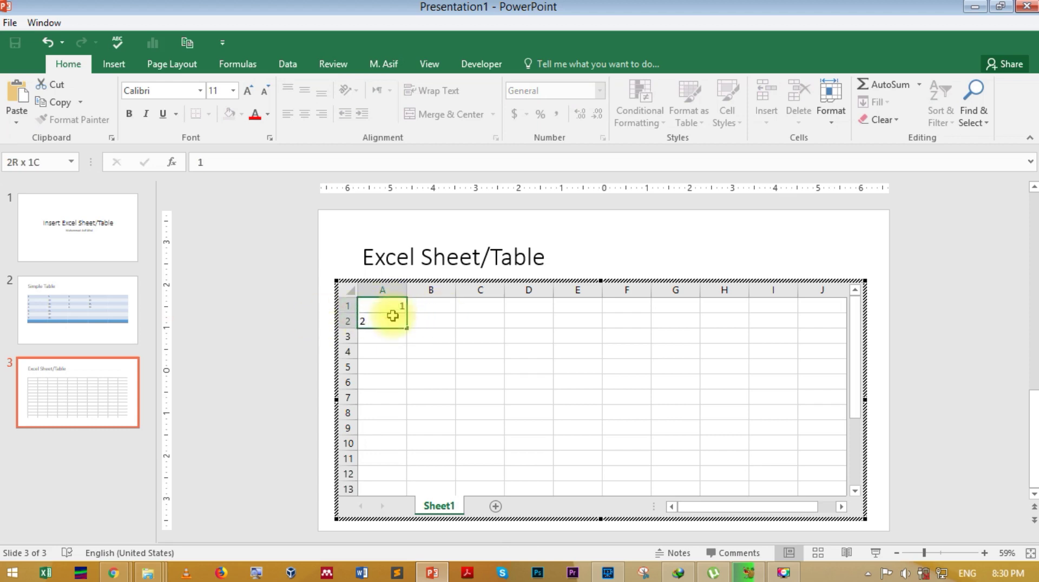
{"action": "left_click_drag", "start_coordinate": [406, 328], "coordinate": [385, 452]}
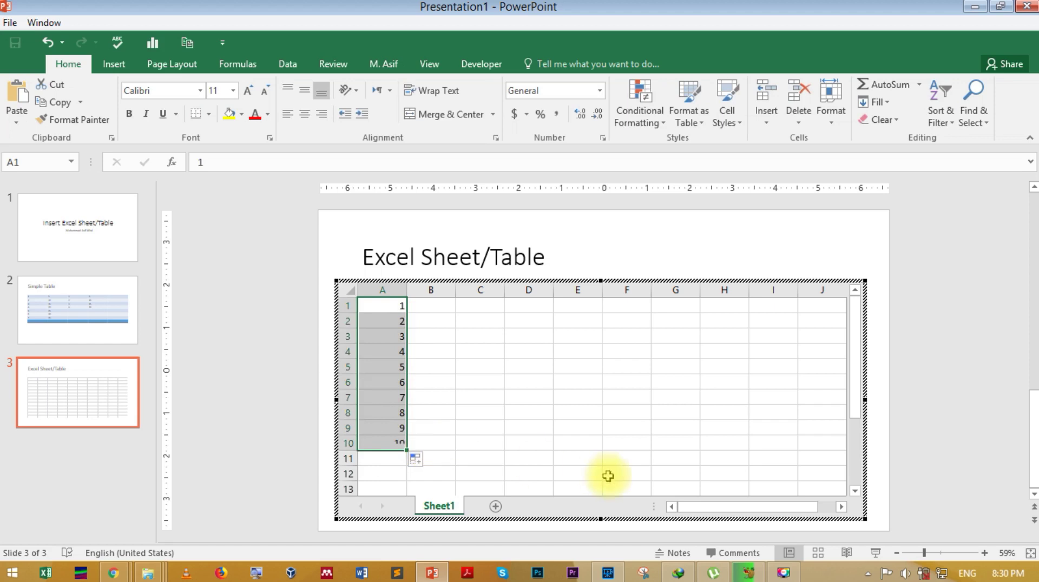
{"action": "left_click", "coordinate": [441, 307]}
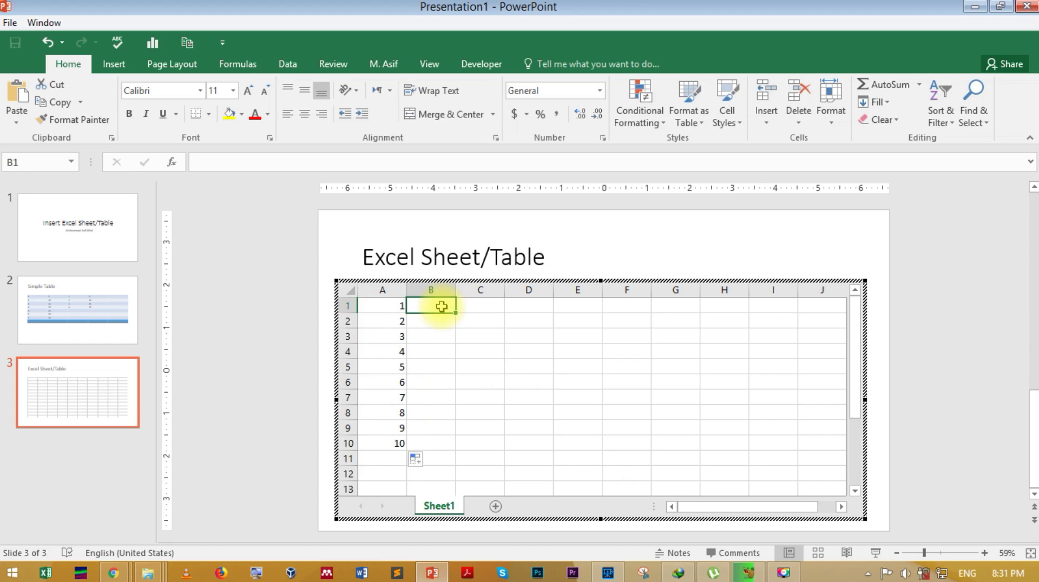
Enter =A1*5 in B1 and fill it down to B10, giving 5 through 50
{"action": "type", "text": "="}
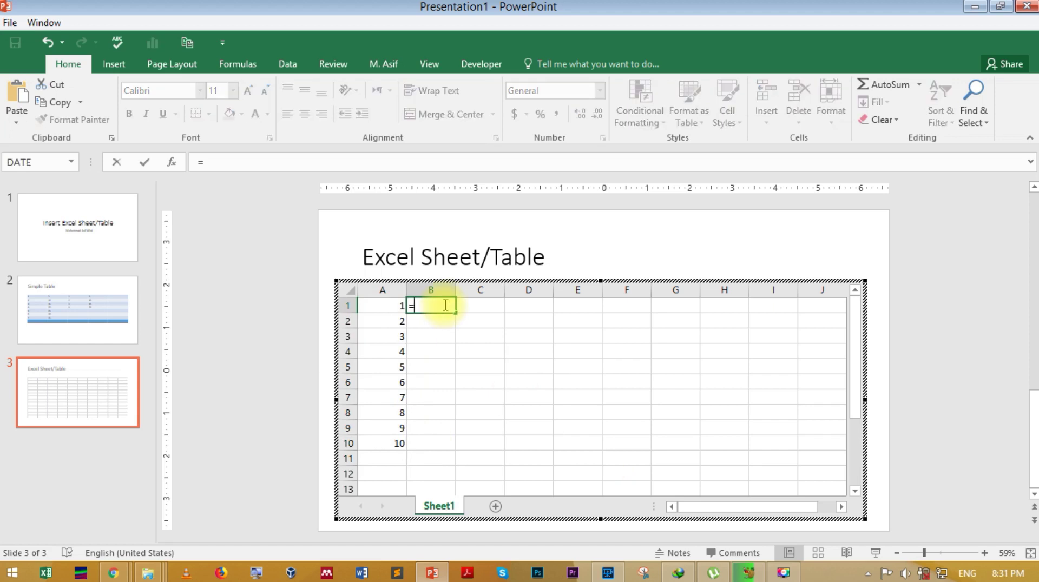
{"action": "left_click", "coordinate": [393, 304]}
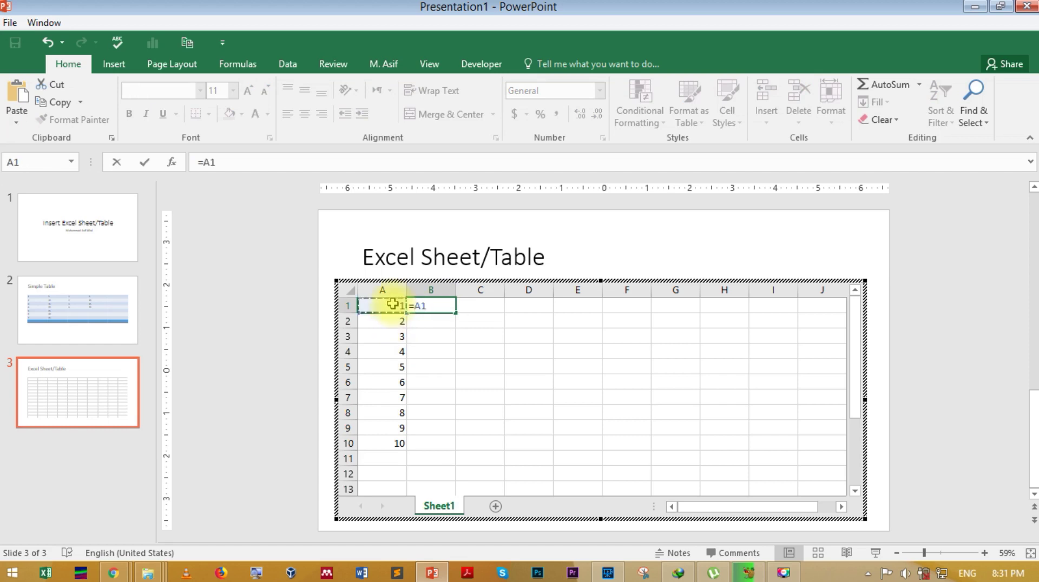
{"action": "type", "text": "*5"}
{"action": "key", "text": "Return"}
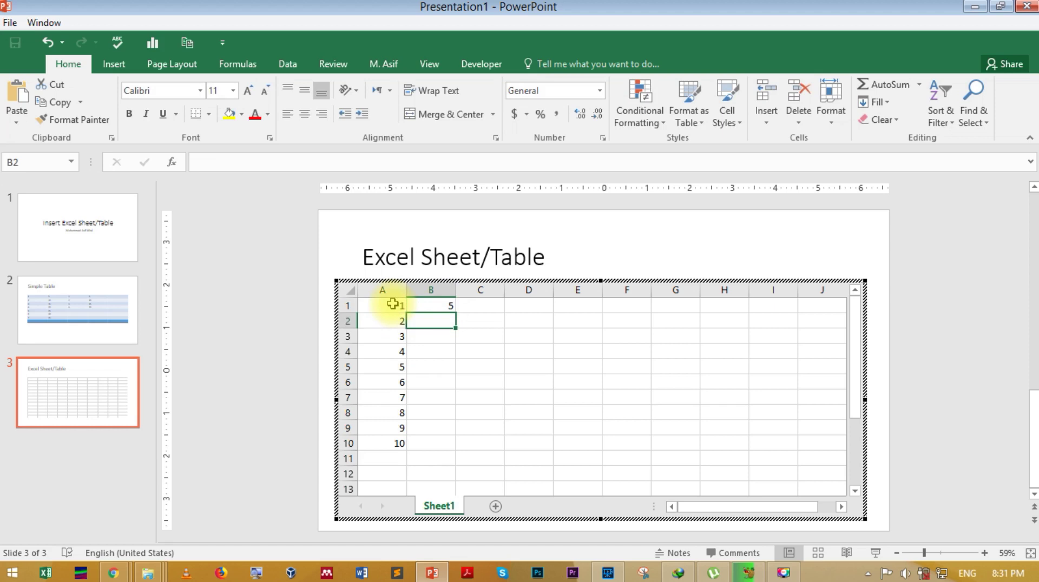
{"action": "left_click", "coordinate": [443, 305]}
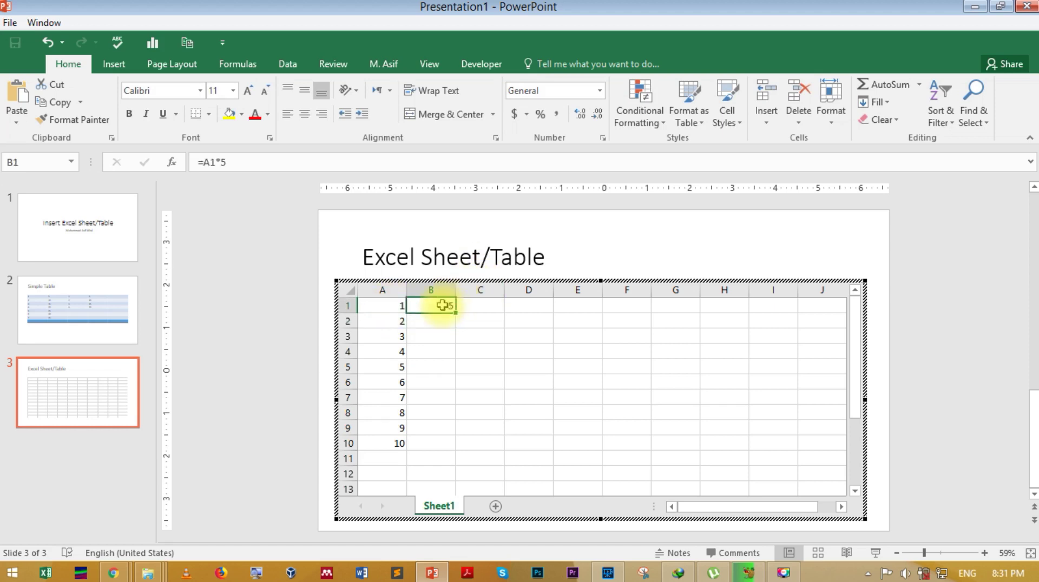
{"action": "left_click_drag", "start_coordinate": [454, 313], "coordinate": [439, 450]}
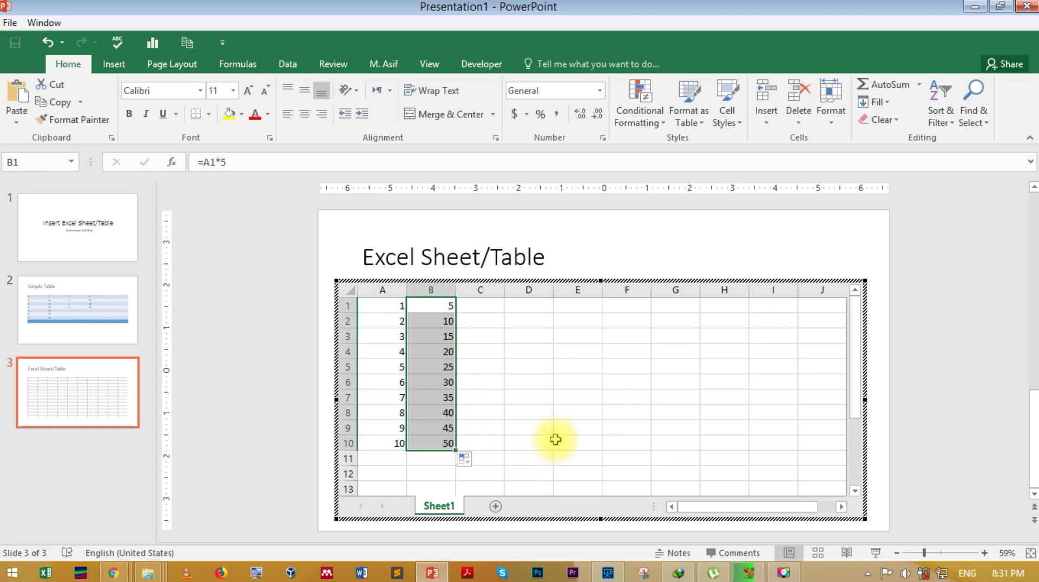
{"action": "left_click", "coordinate": [382, 459]}
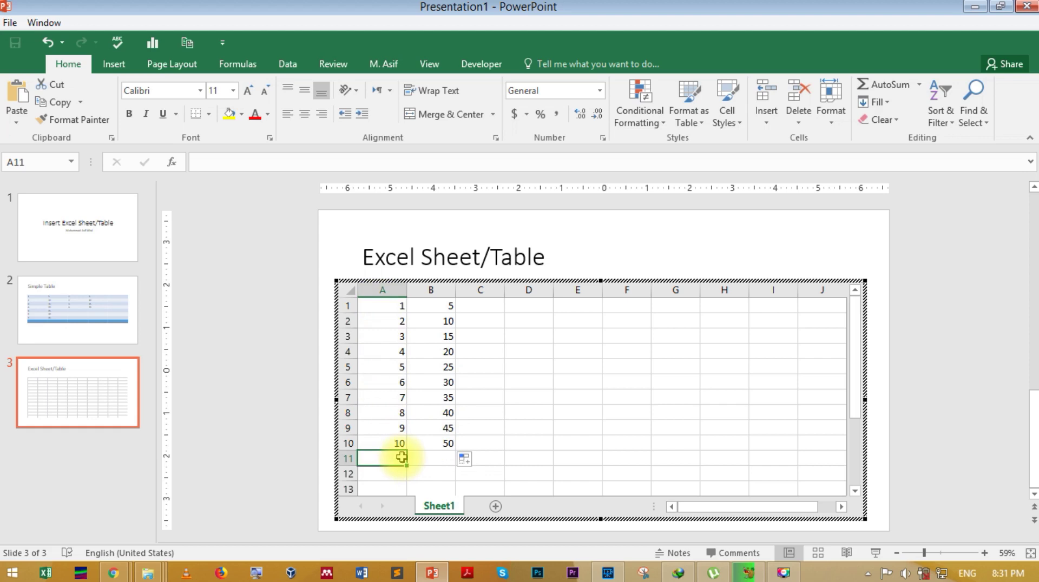
AutoSum columns A and B into row 11, giving totals of 55 and 275
{"action": "left_click", "coordinate": [869, 86]}
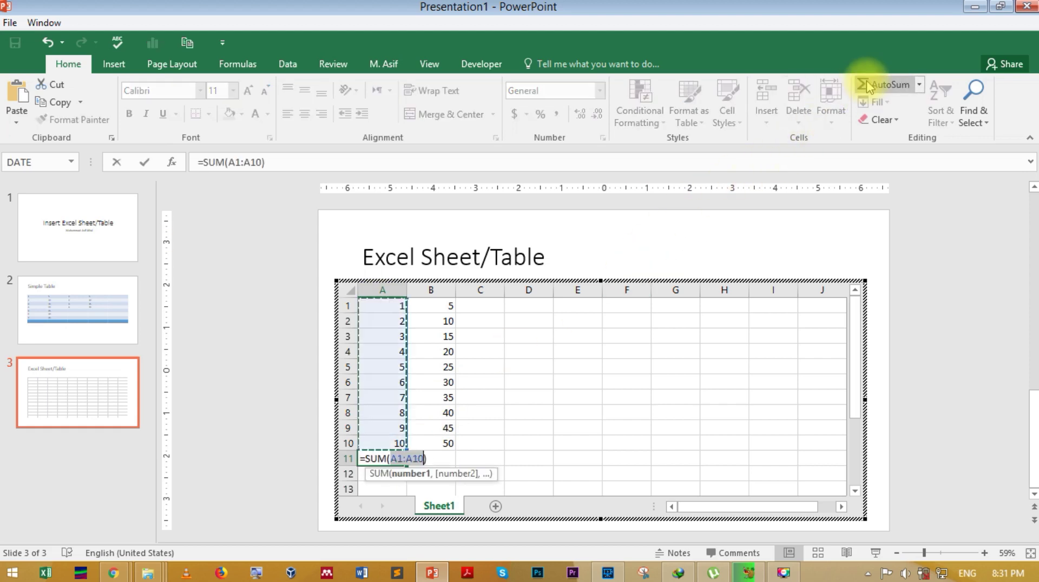
{"action": "key", "text": "Return"}
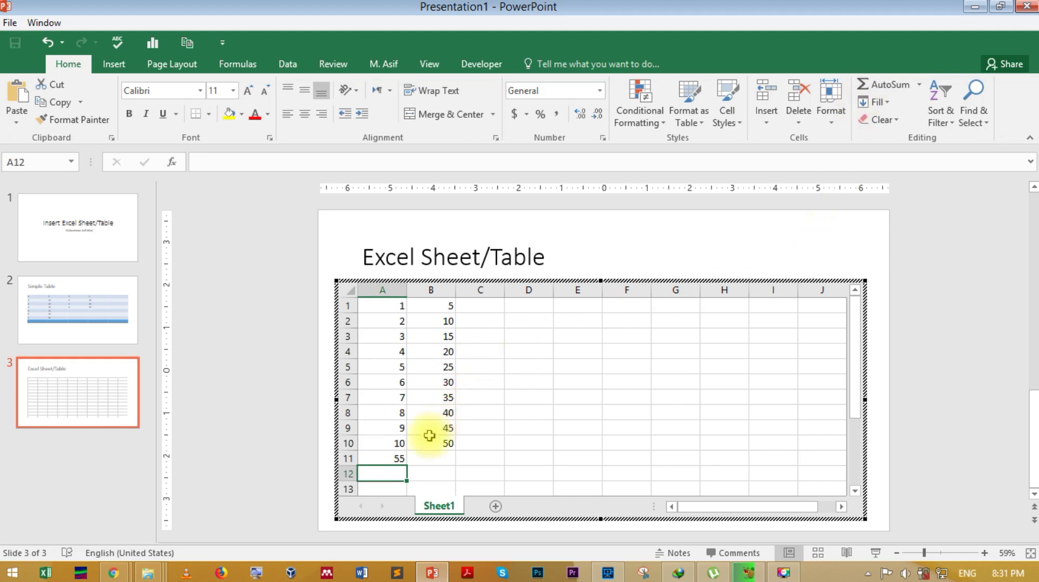
{"action": "left_click", "coordinate": [415, 458]}
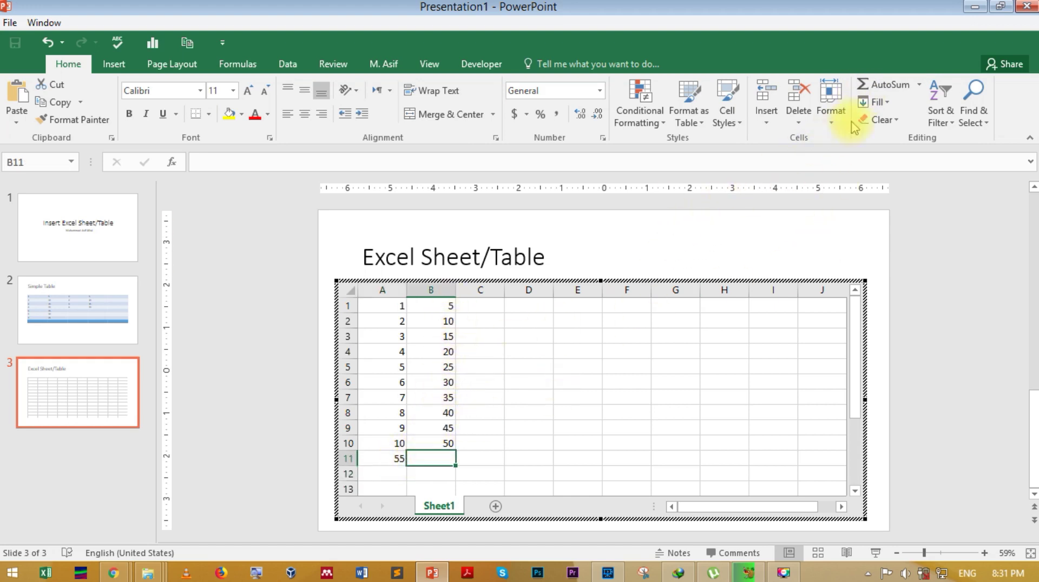
{"action": "left_click", "coordinate": [888, 91]}
{"action": "key", "text": "Return"}
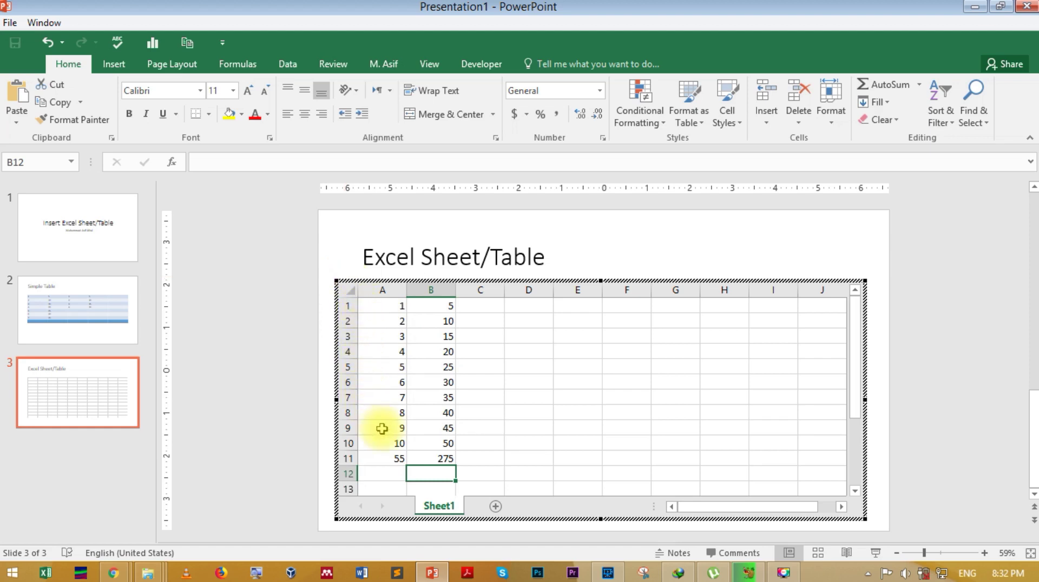
{"action": "left_click_drag", "start_coordinate": [383, 308], "coordinate": [443, 460]}
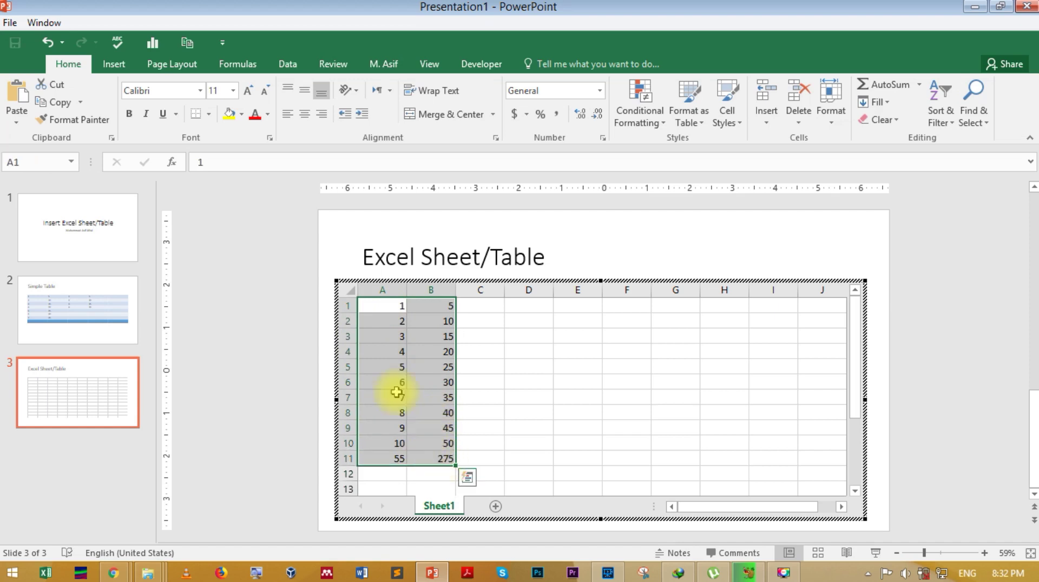
Apply All Borders to A1:B11 and shrink the sheet object to show only columns A–B
{"action": "left_click", "coordinate": [209, 115]}
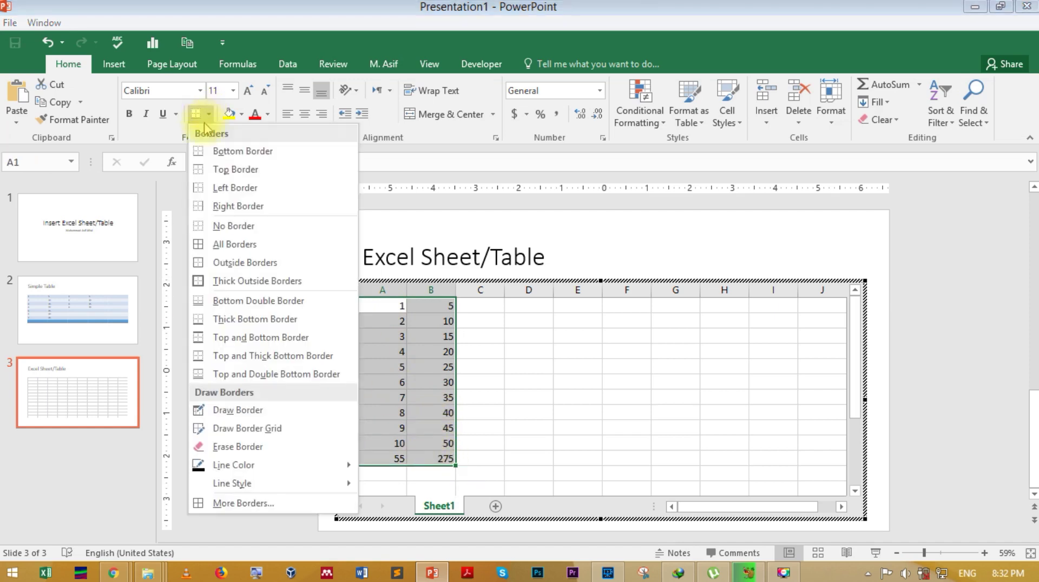
{"action": "left_click", "coordinate": [238, 244]}
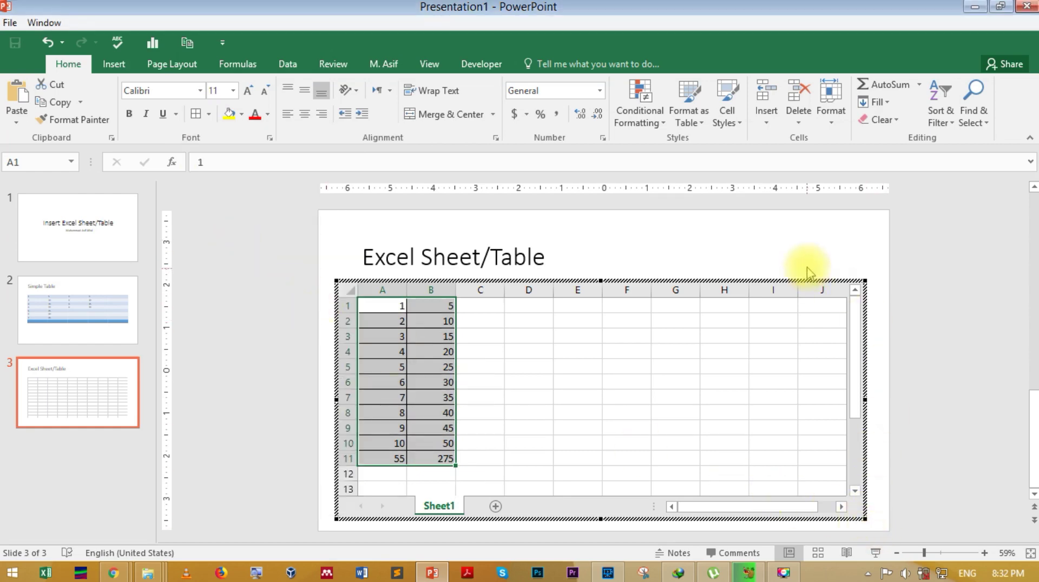
{"action": "left_click_drag", "start_coordinate": [865, 518], "coordinate": [504, 478]}
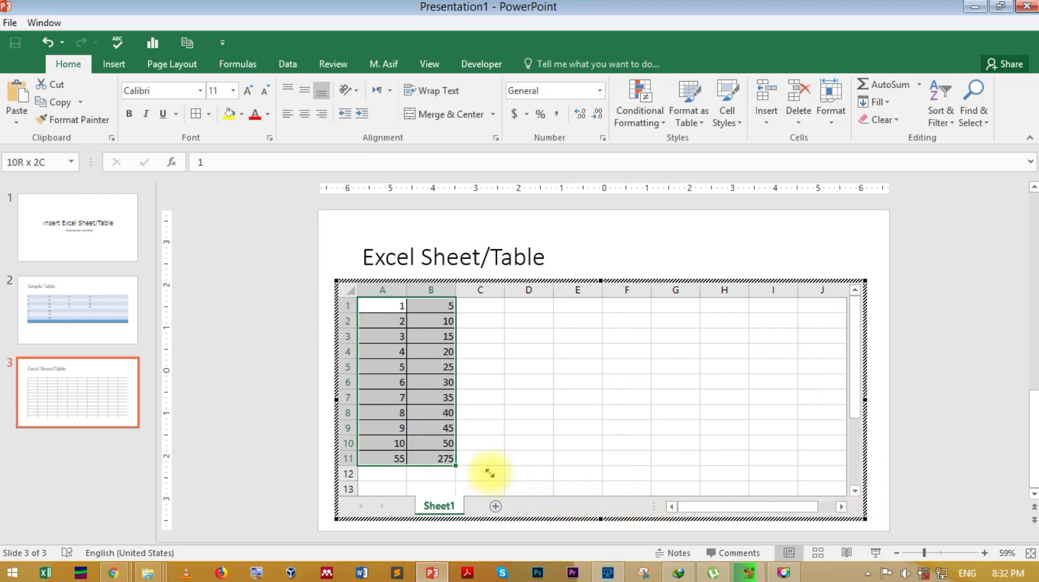
{"action": "left_click_drag", "start_coordinate": [505, 479], "coordinate": [476, 473]}
{"action": "left_click", "coordinate": [681, 297]}
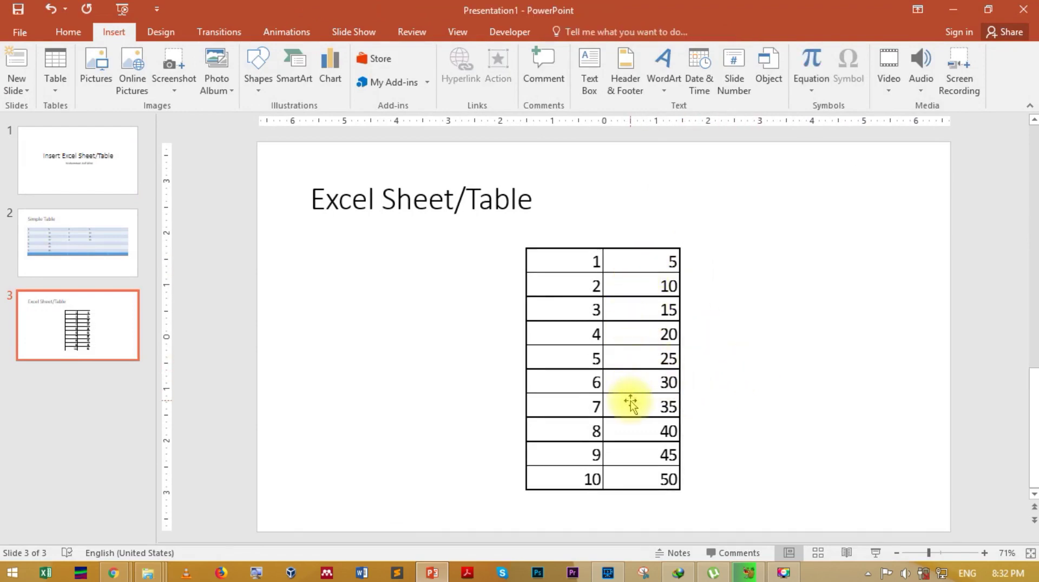
Undo the last object change and stretch the sheet down to reveal the 55 and 275 totals row
{"action": "key", "text": "ctrl+z"}
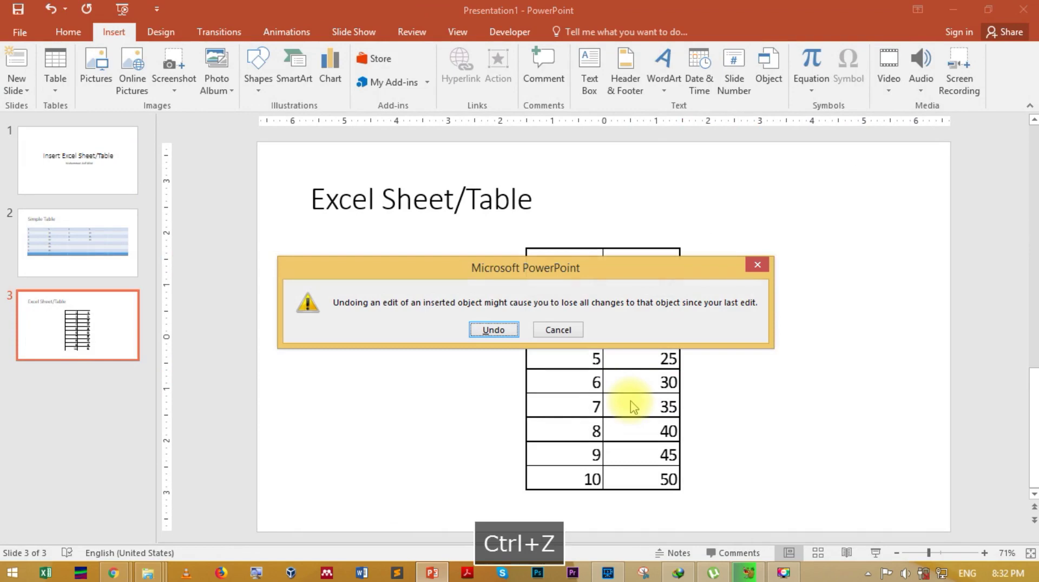
{"action": "left_click", "coordinate": [479, 332]}
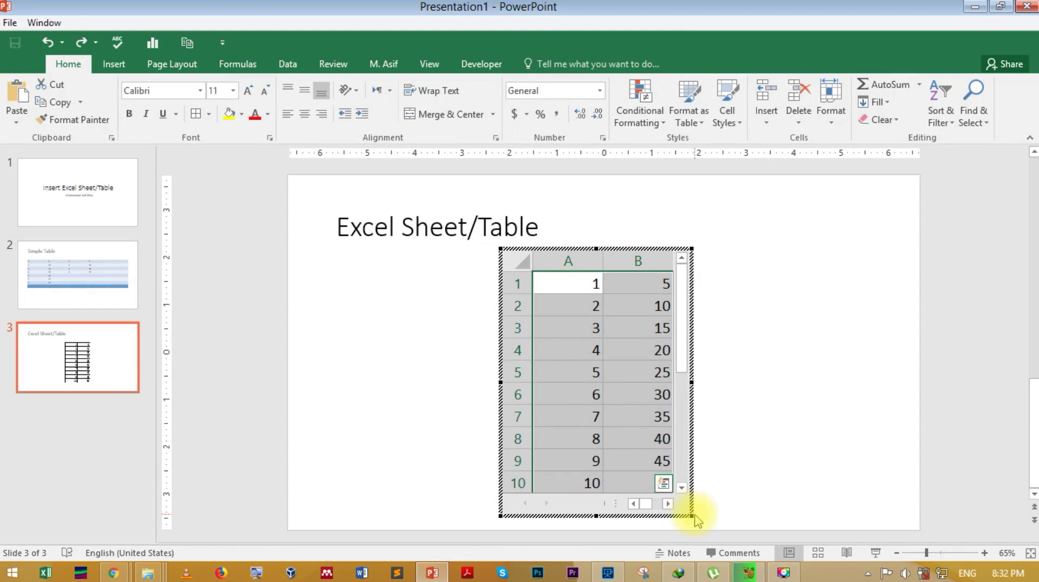
{"action": "left_click_drag", "start_coordinate": [692, 519], "coordinate": [705, 535]}
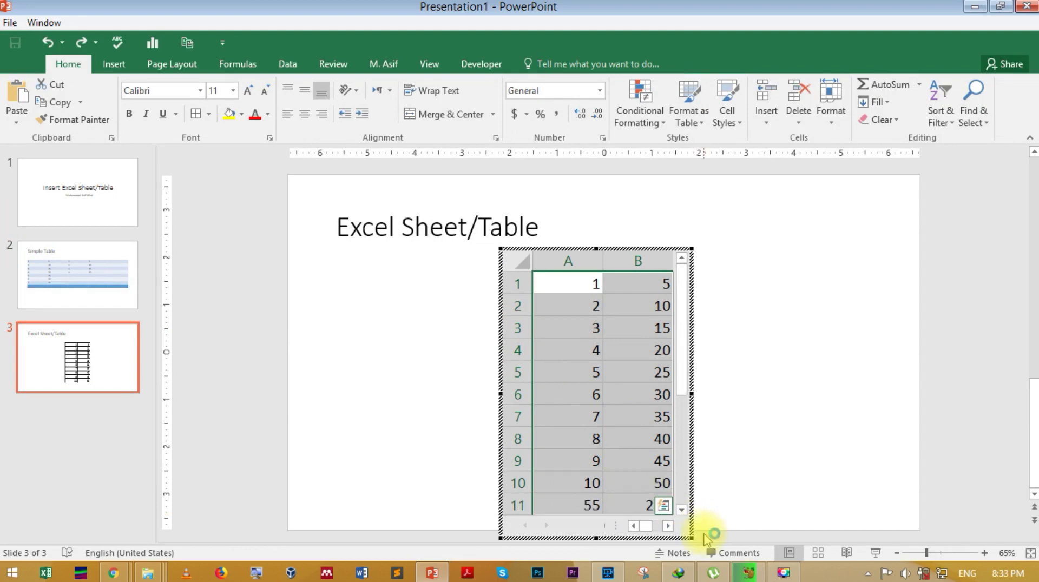
{"action": "left_click", "coordinate": [790, 307]}
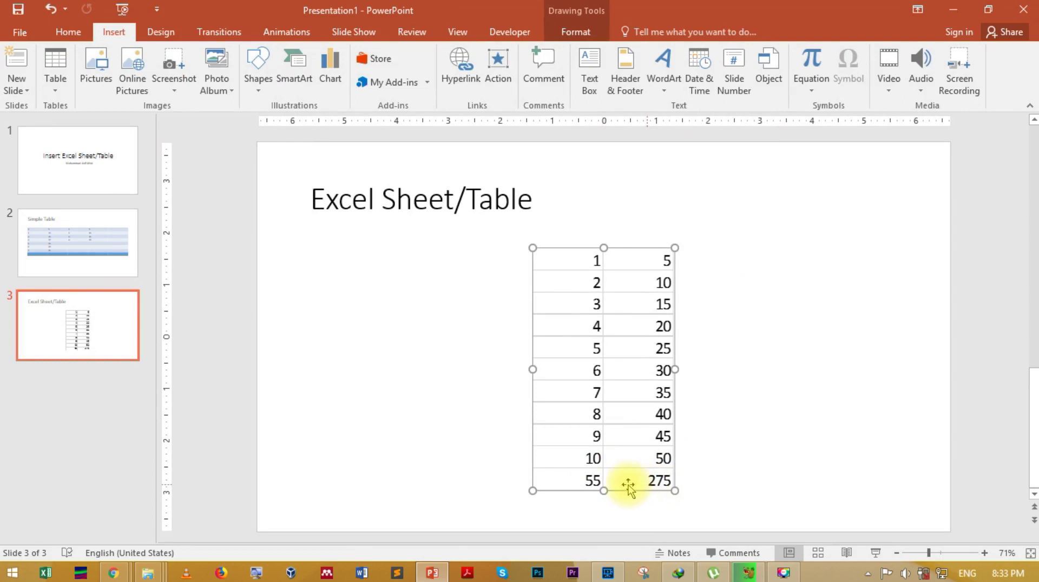
{"action": "left_click", "coordinate": [799, 431]}
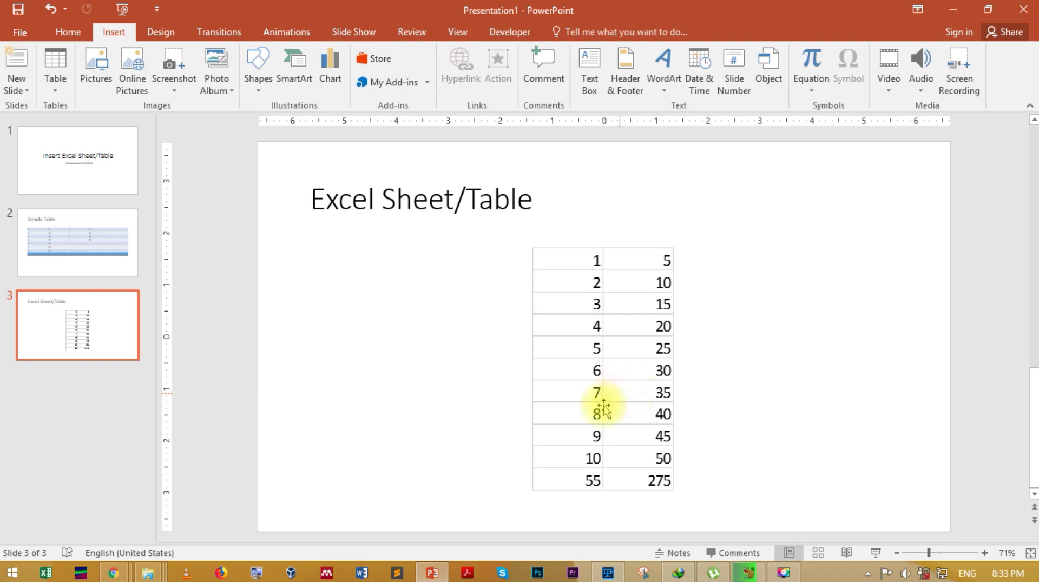
{"action": "left_click", "coordinate": [63, 94]}
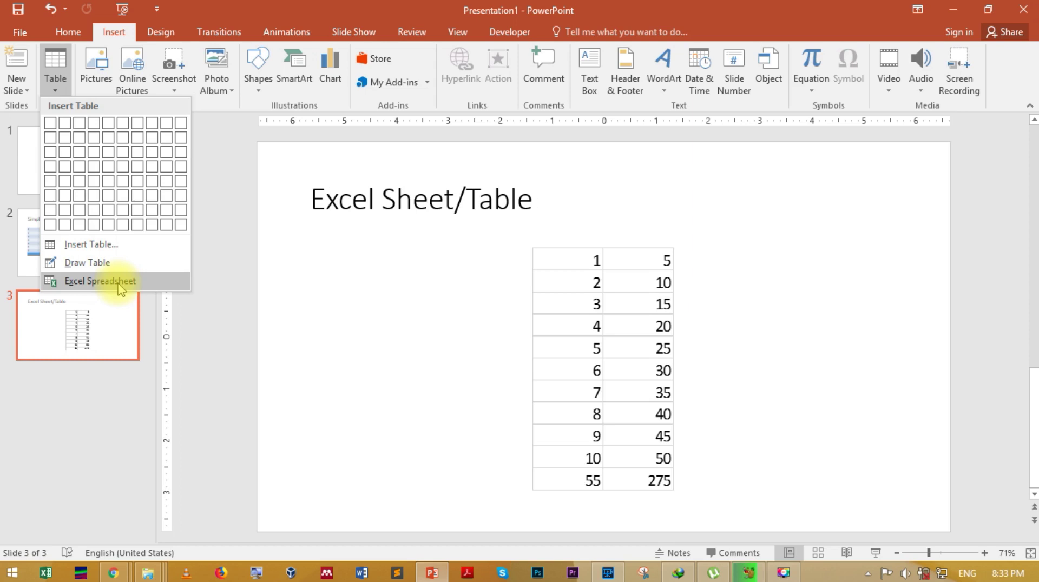
{"action": "left_click", "coordinate": [356, 339]}
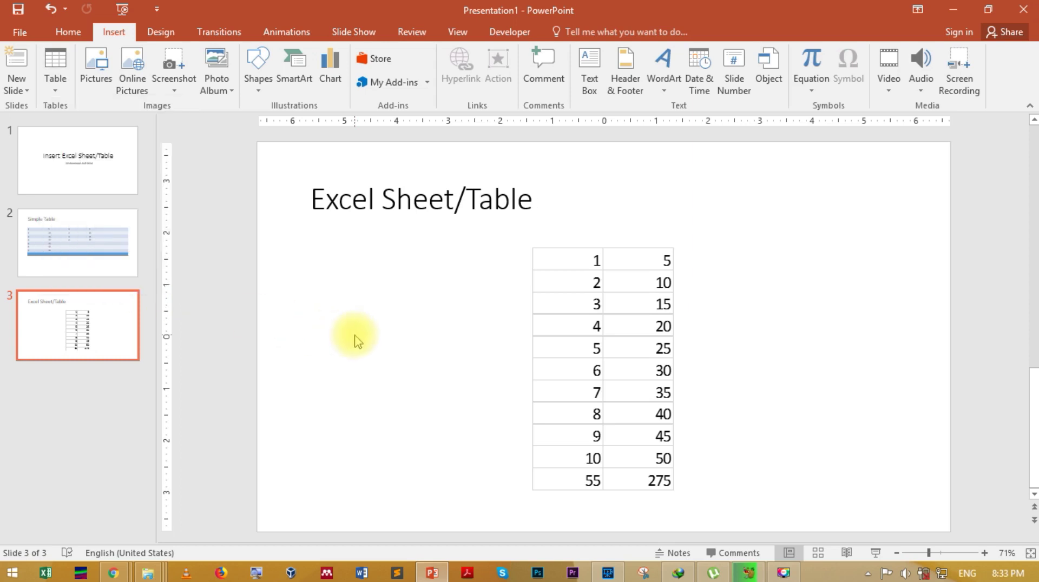